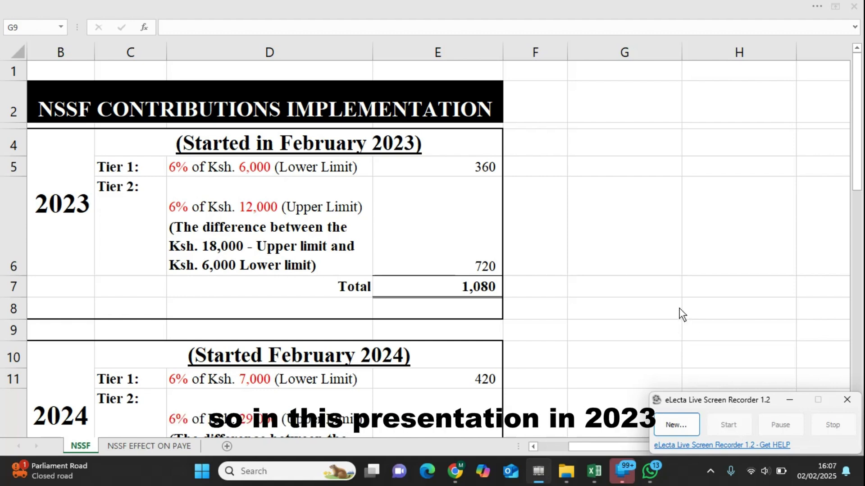
# Inspect the 2023 Tier 1 label, its description and the formula behind 360, plus the Tier 2 description
pyautogui.click(132, 168)
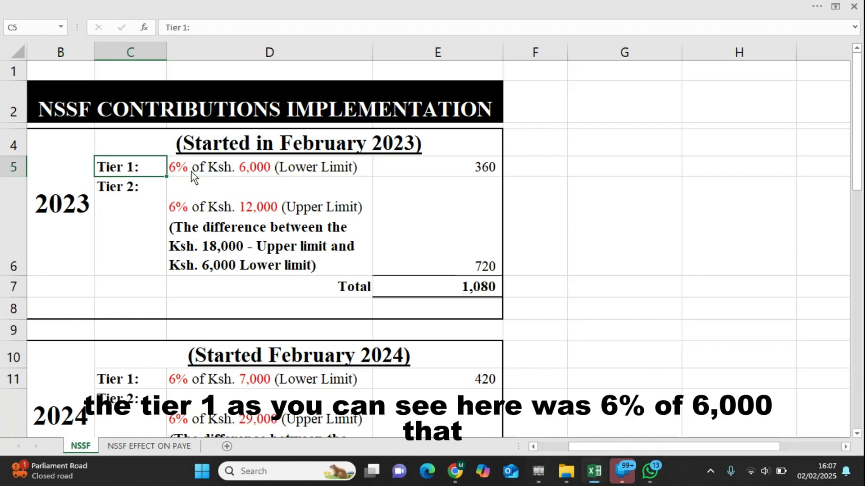
pyautogui.click(304, 172)
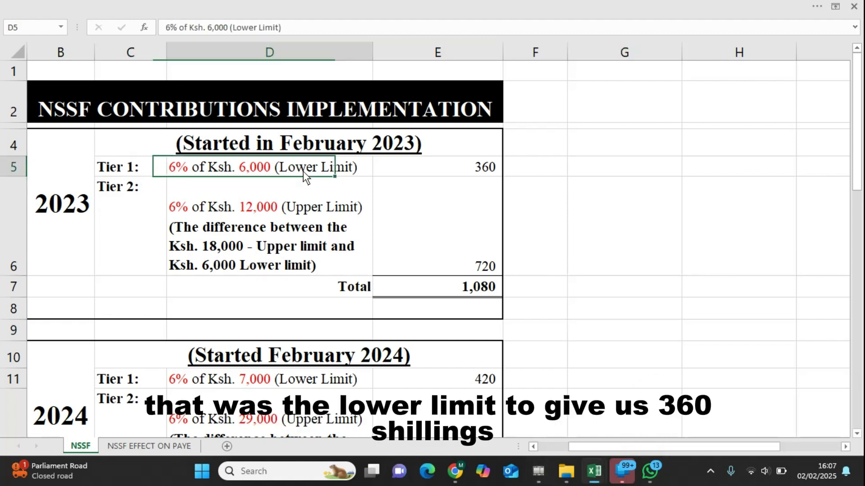
pyautogui.click(449, 166)
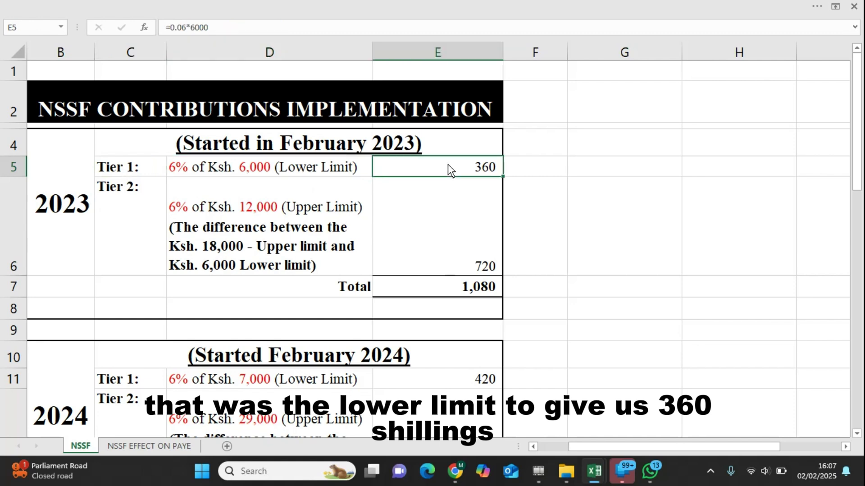
pyautogui.click(249, 220)
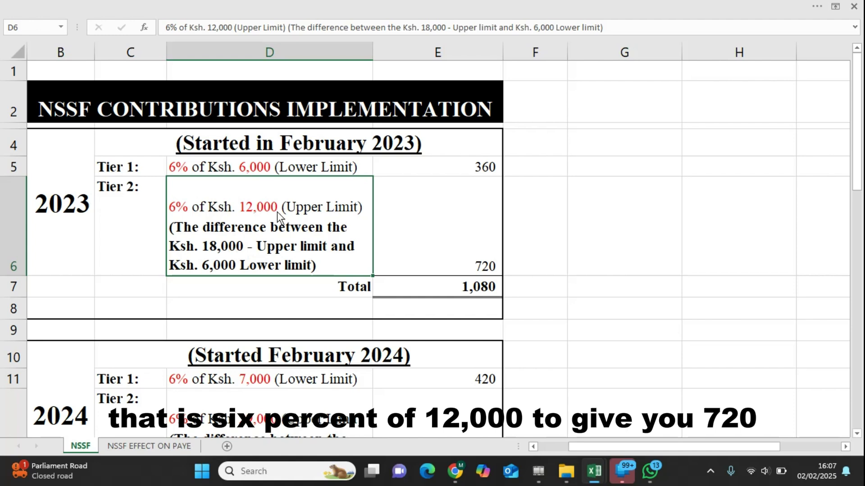
# Check the 2023 Tier 2 formula behind 720 and the SUM formula for the 1,080 total
pyautogui.click(490, 233)
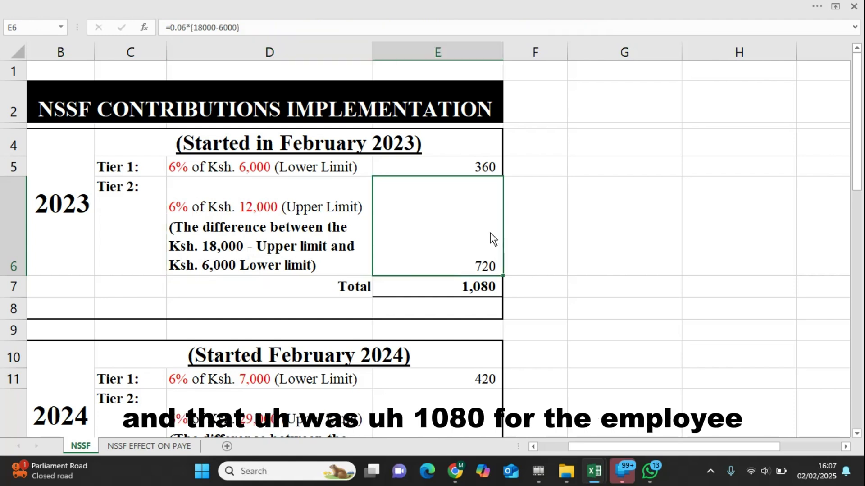
pyautogui.click(573, 253)
pyautogui.click(480, 280)
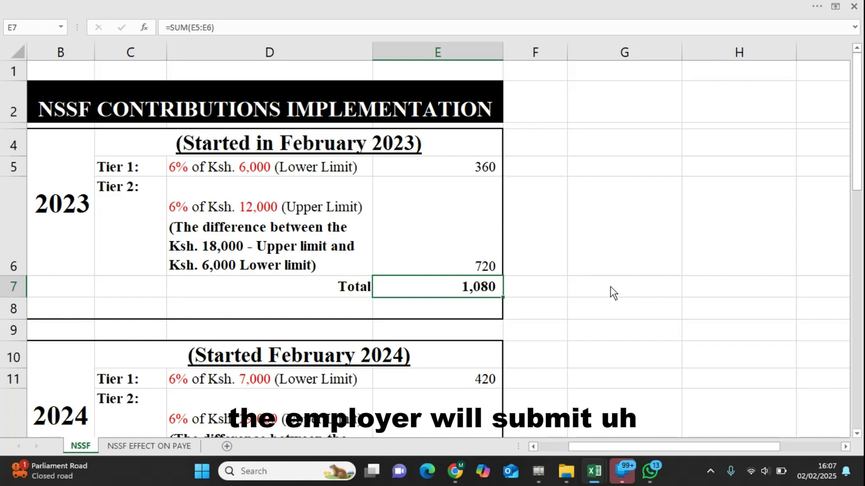
pyautogui.click(529, 291)
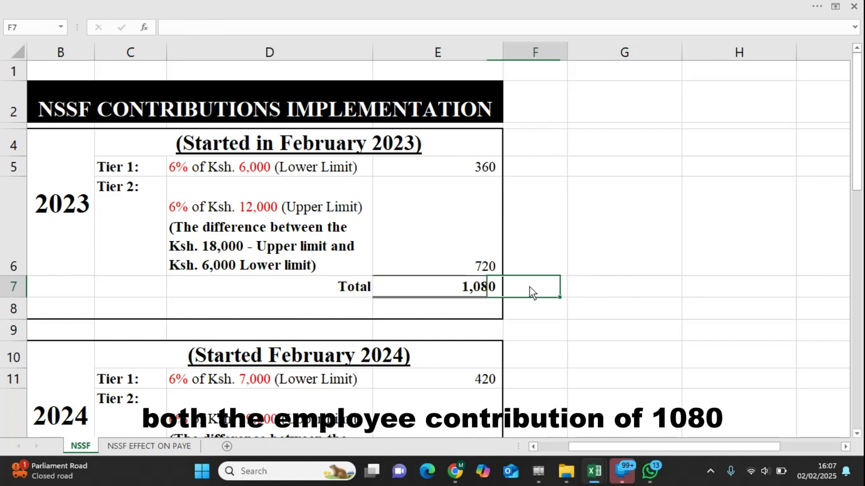
pyautogui.click(473, 296)
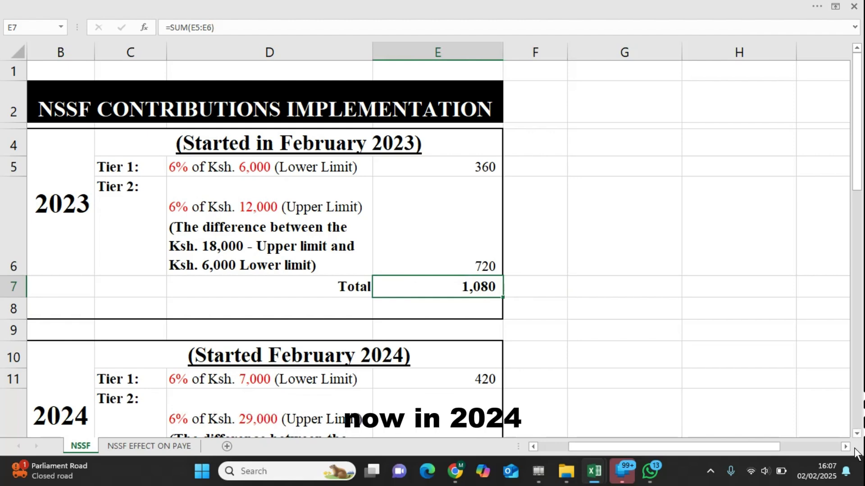
# Read the 2024 Tier 1 and Tier 2 descriptions in D11 and D12
pyautogui.click(857, 434)
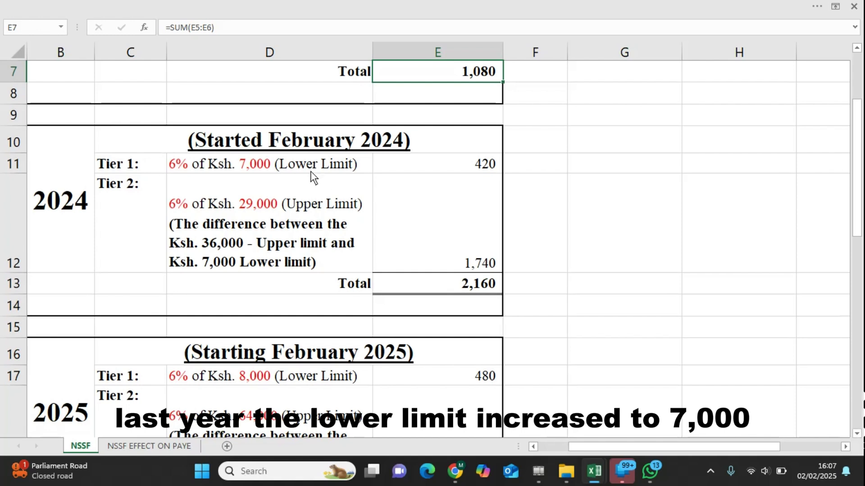
pyautogui.click(310, 171)
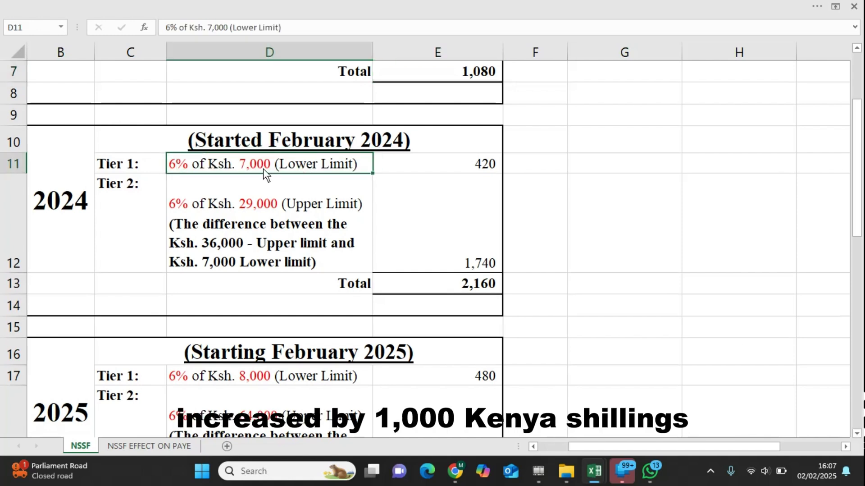
pyautogui.click(240, 215)
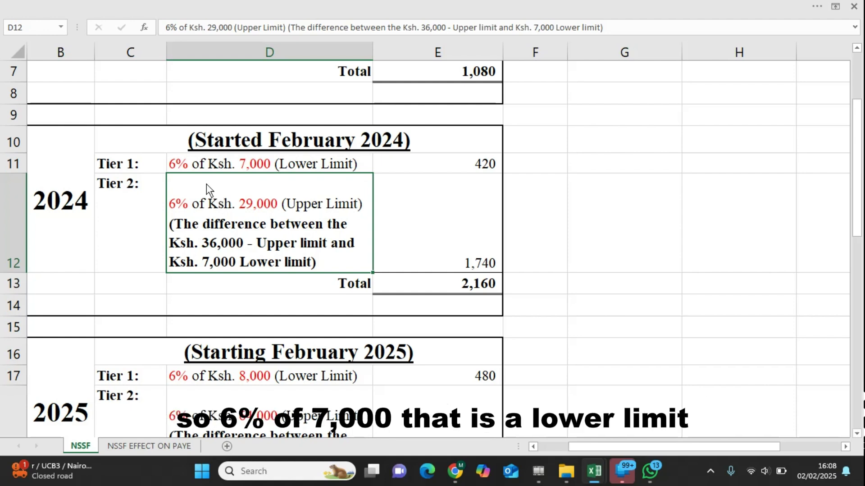
pyautogui.click(251, 165)
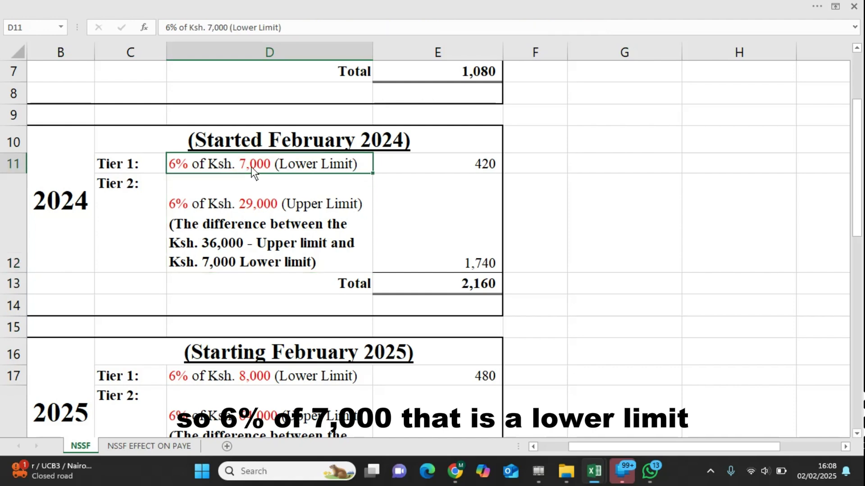
pyautogui.click(249, 234)
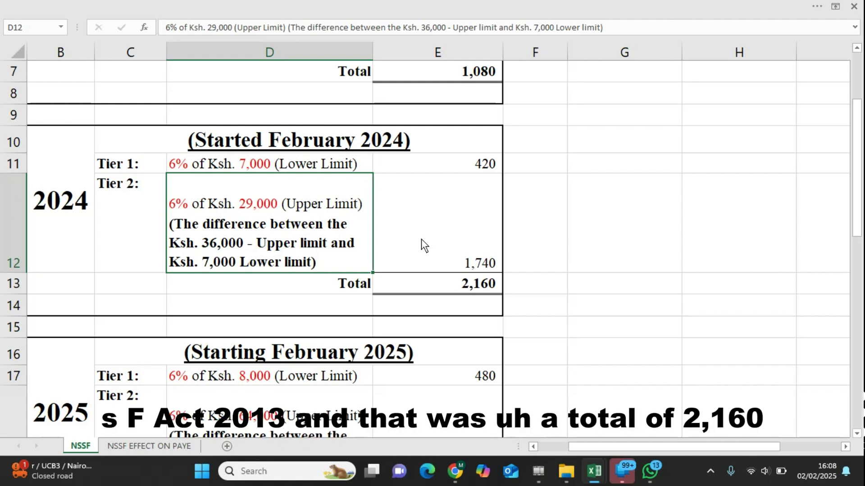
# Reveal the =SUM(E11:E12) formula behind the 2,160 total, then select empty cell F13
pyautogui.click(470, 280)
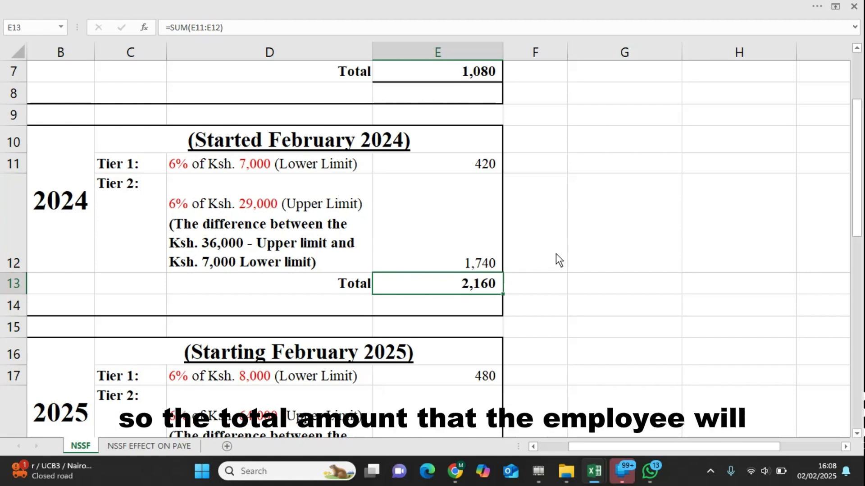
pyautogui.click(547, 266)
pyautogui.click(542, 285)
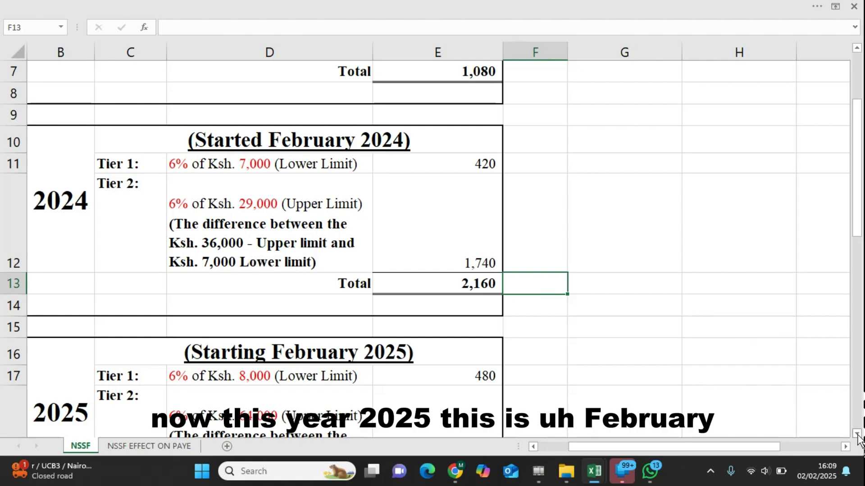
# Read the 2025 Tier 1 label and Tier 2 description (6% of Ksh. 64,000), comparing with earlier years
pyautogui.scroll(-2, 858, 439)
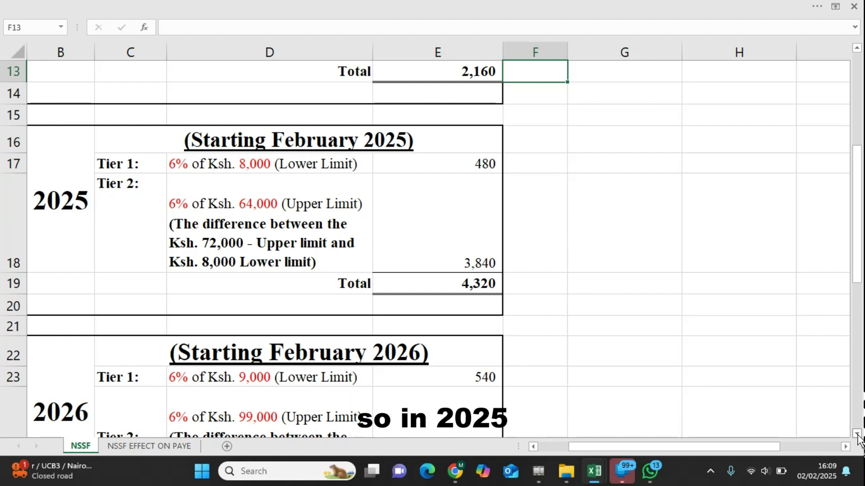
pyautogui.click(145, 156)
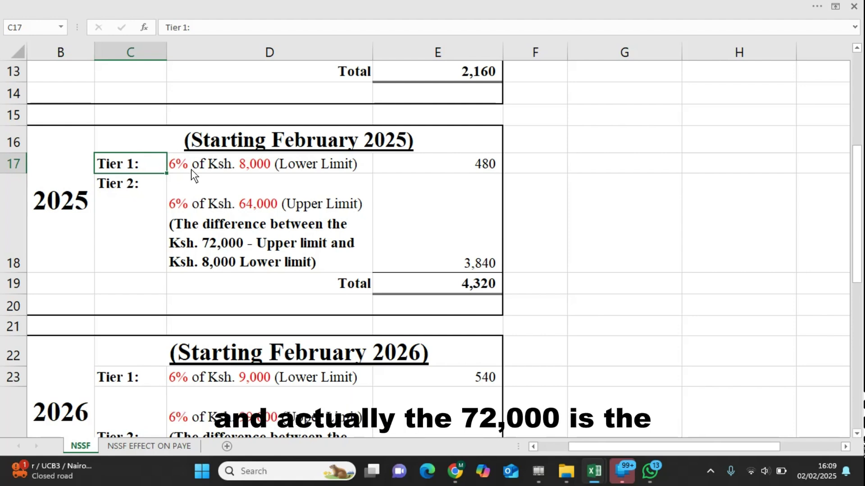
pyautogui.click(244, 263)
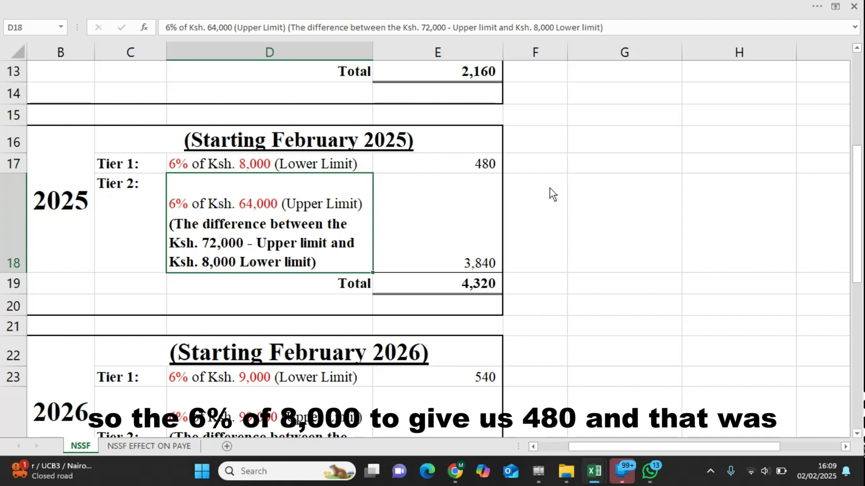
pyautogui.moveTo(855, 219); pyautogui.dragTo(859, 153)
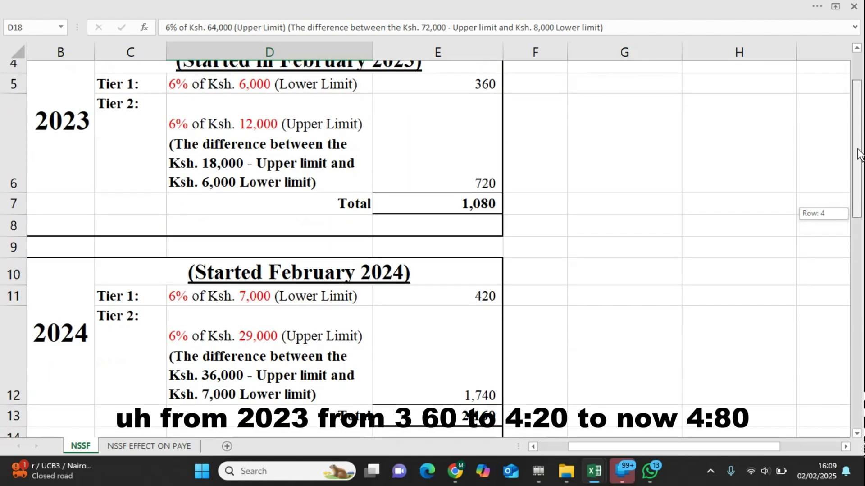
pyautogui.moveTo(858, 153); pyautogui.dragTo(847, 227)
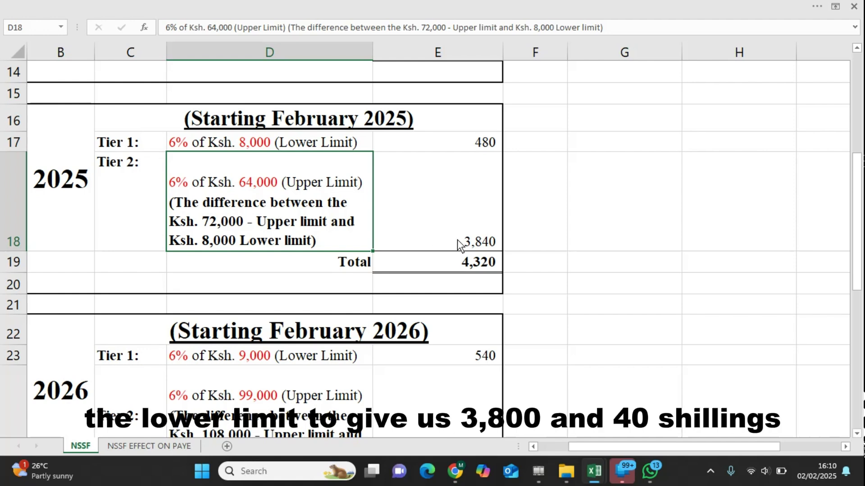
pyautogui.click(525, 259)
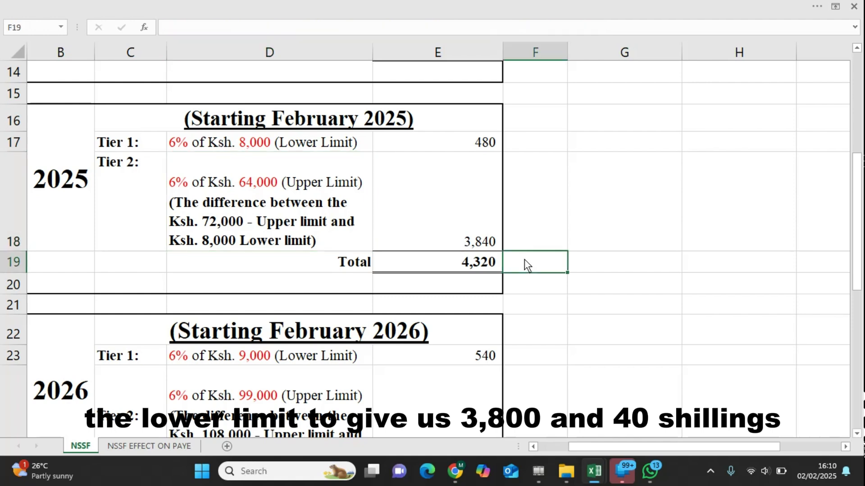
# Enter =E19*2 in F19 to double the 4,320 total to 8,640
pyautogui.write('=')
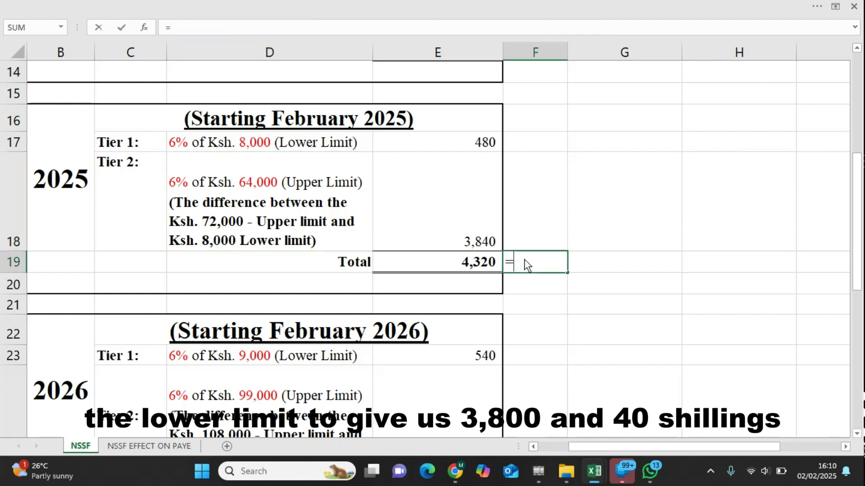
pyautogui.click(477, 261)
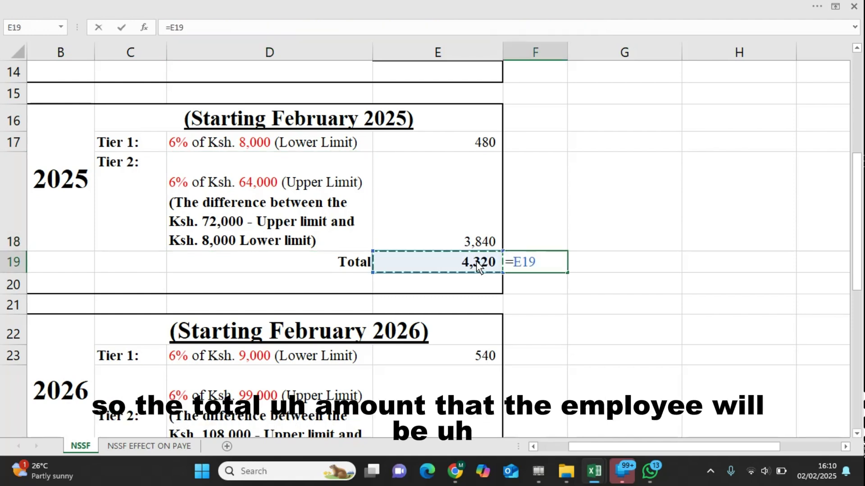
pyautogui.write('*2')
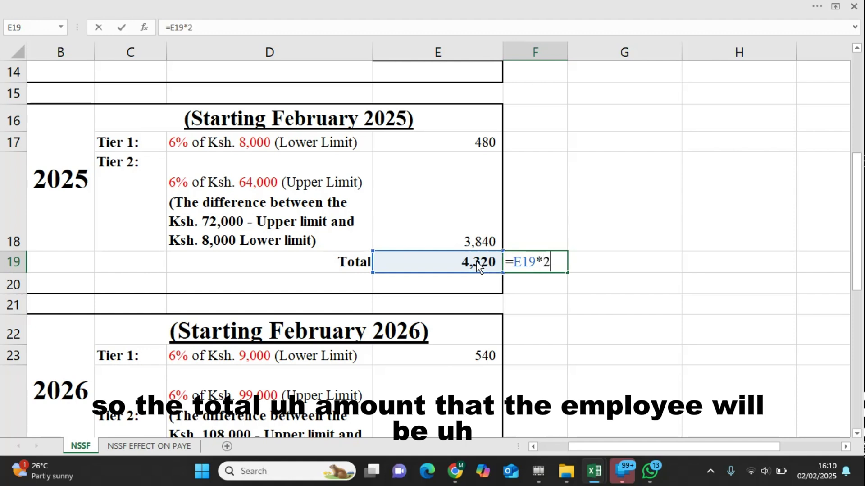
pyautogui.press('Return')
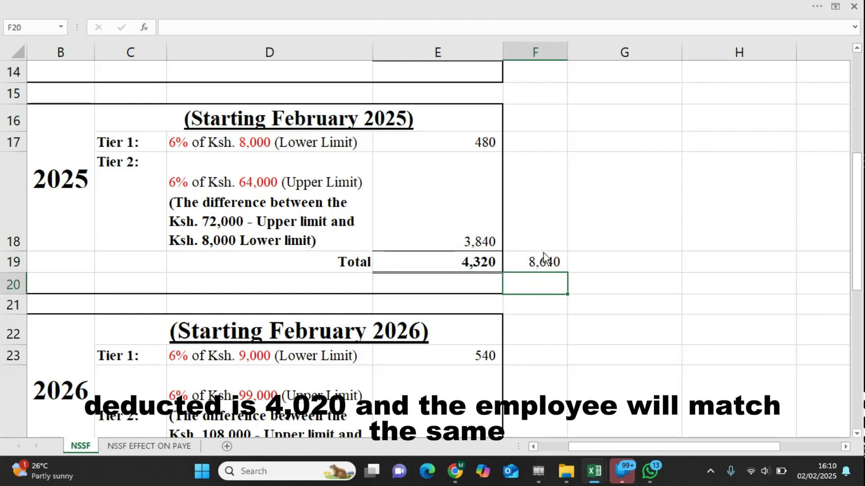
pyautogui.click(518, 264)
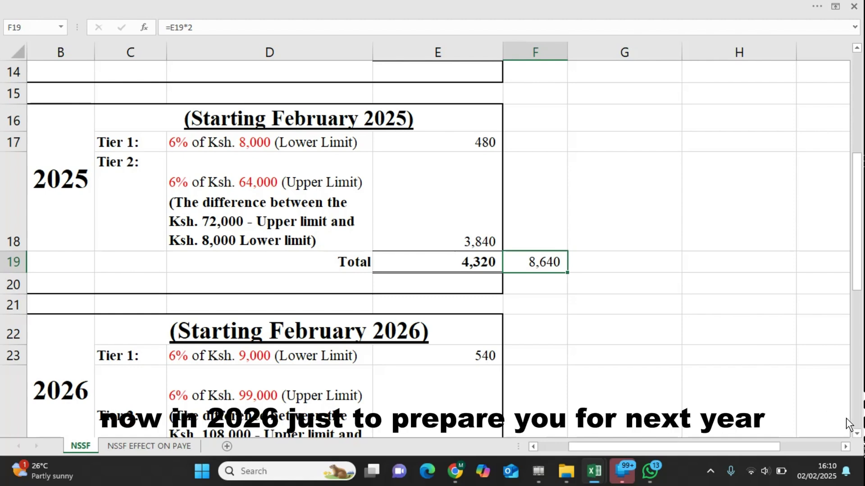
# Inspect the 2026 Tier 1 and Tier 2 formulas and the =SUM(E23:E24) total of 6,480
pyautogui.click(857, 433)
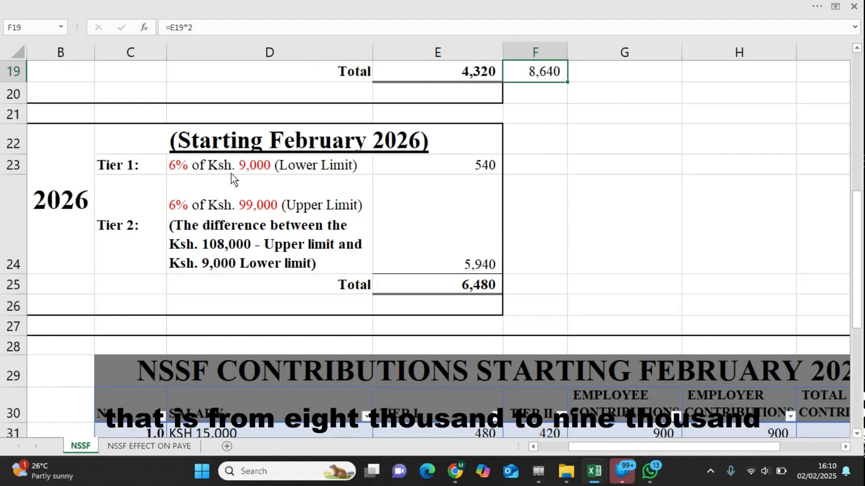
pyautogui.click(256, 167)
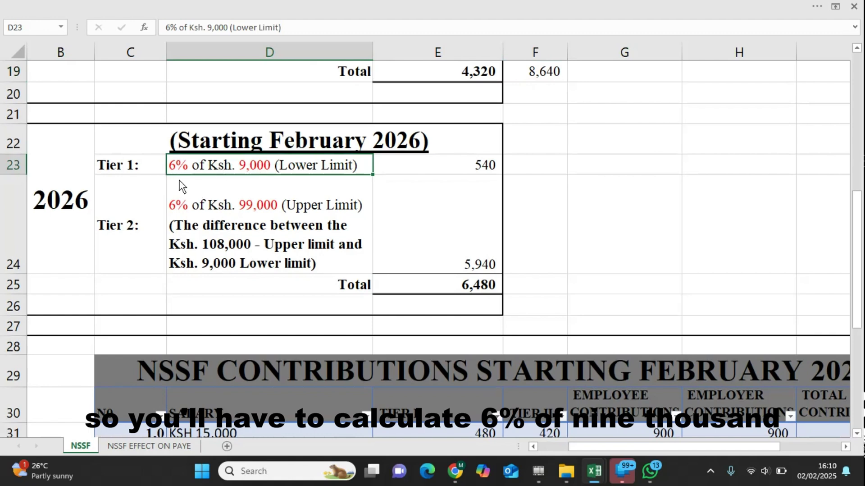
pyautogui.click(486, 165)
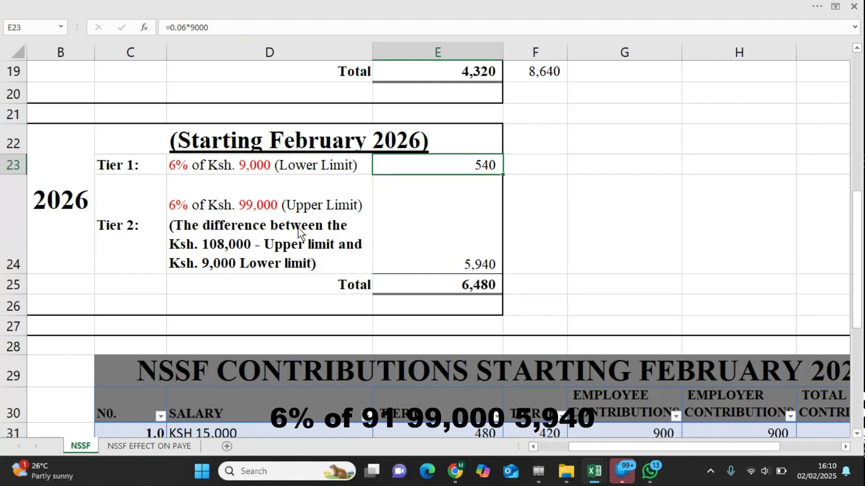
pyautogui.press('Down')
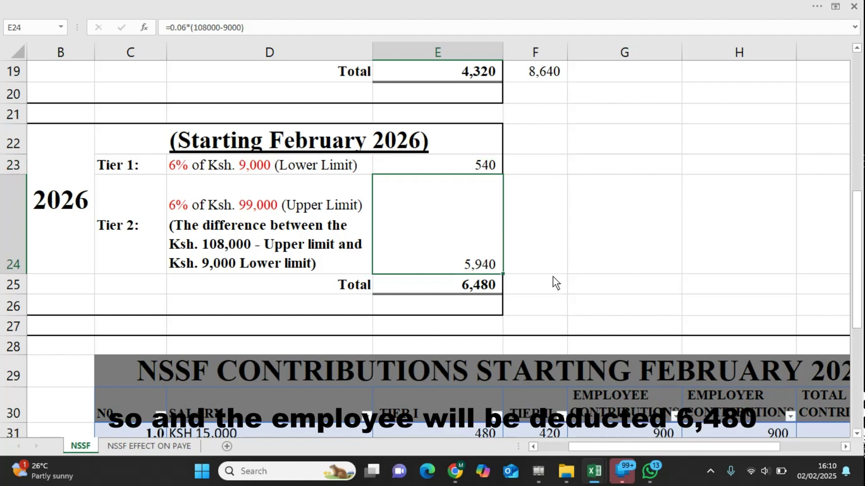
pyautogui.doubleClick(477, 285)
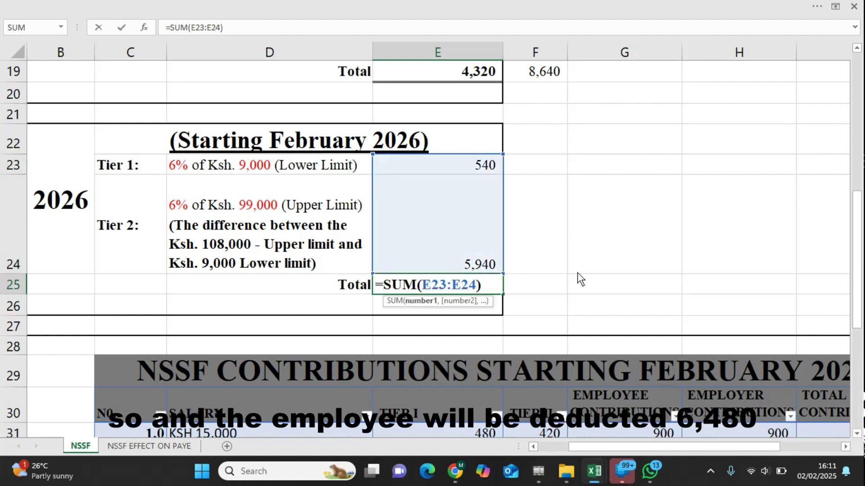
pyautogui.press('Return')
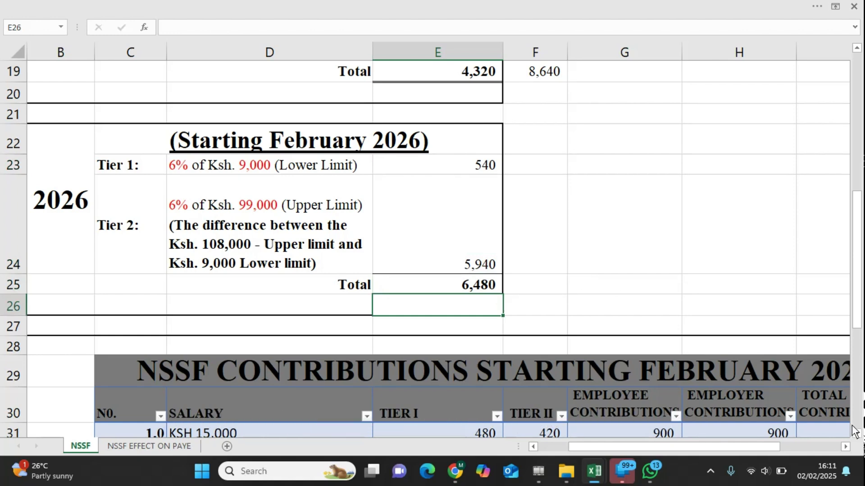
# Highlight the 2025 tier block B16:E18, then scroll down to the NSSF contributions table
pyautogui.moveTo(858, 326); pyautogui.dragTo(858, 276)
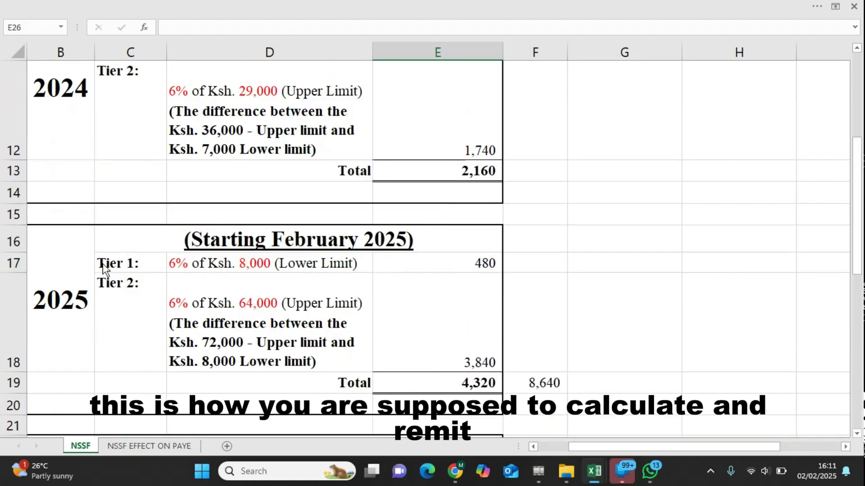
pyautogui.moveTo(81, 248); pyautogui.dragTo(231, 274)
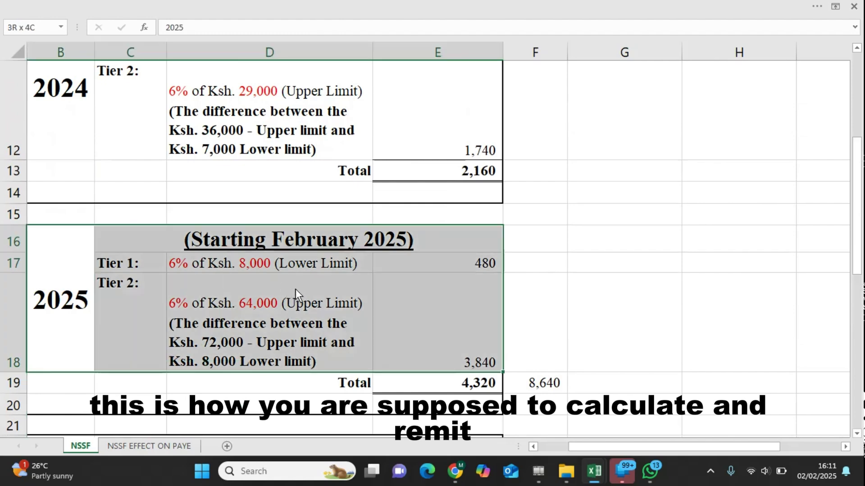
pyautogui.click(565, 267)
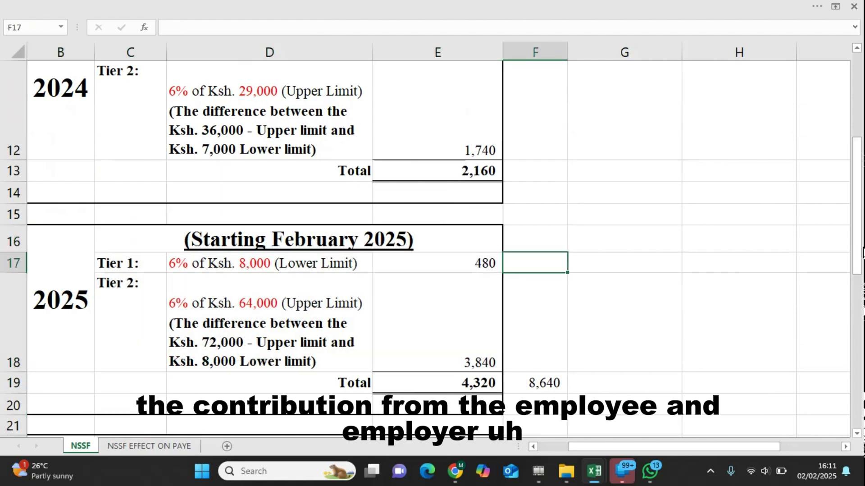
pyautogui.moveTo(862, 251); pyautogui.dragTo(862, 367)
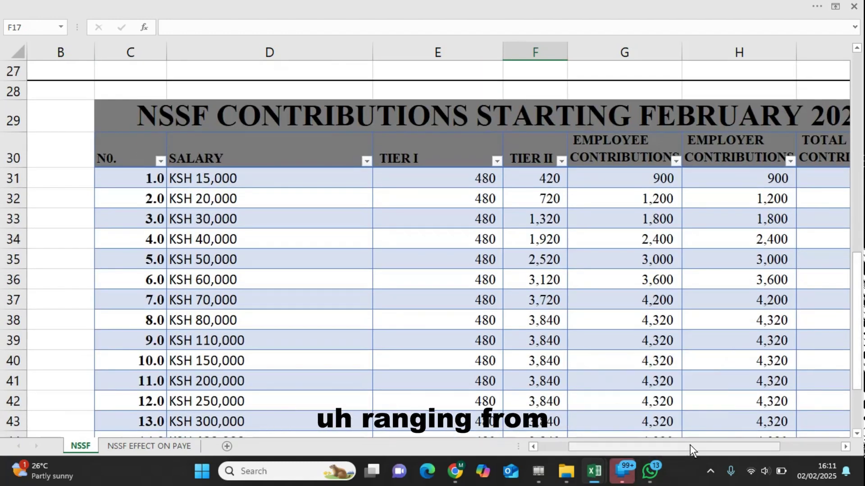
# Examine the Tier I and Tier II formulas for the KSH 15,000 salary row
pyautogui.moveTo(693, 444); pyautogui.dragTo(723, 441)
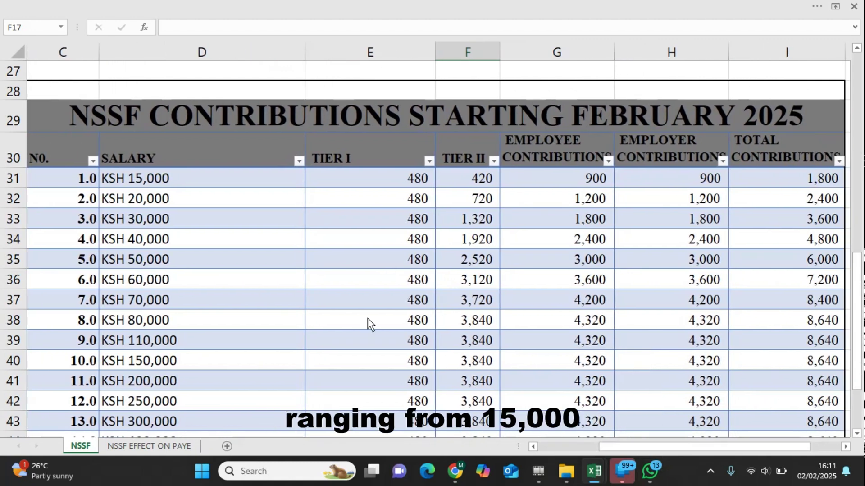
pyautogui.click(137, 187)
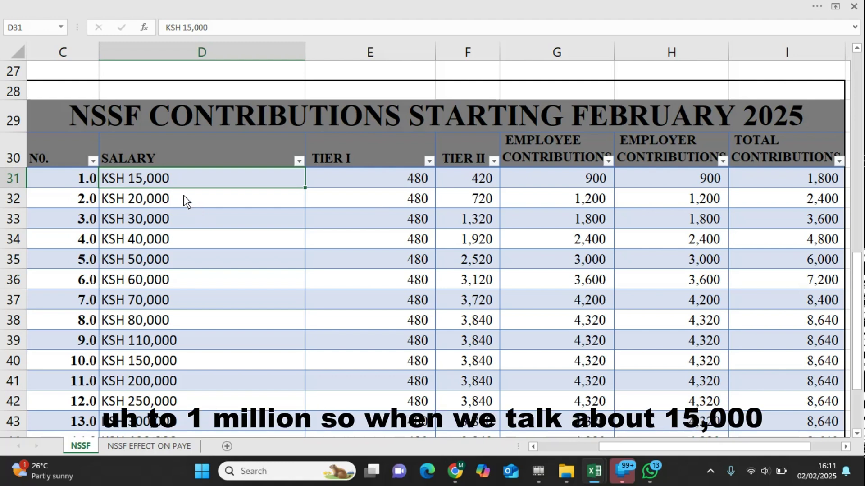
pyautogui.click(358, 176)
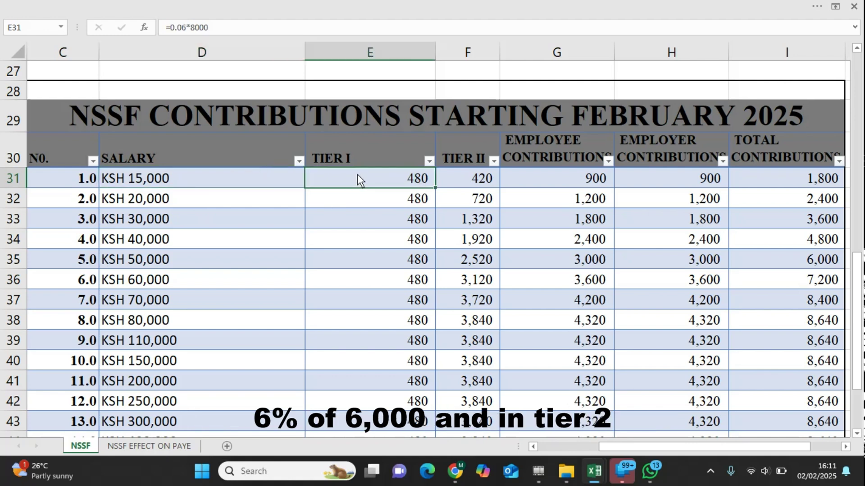
pyautogui.click(481, 182)
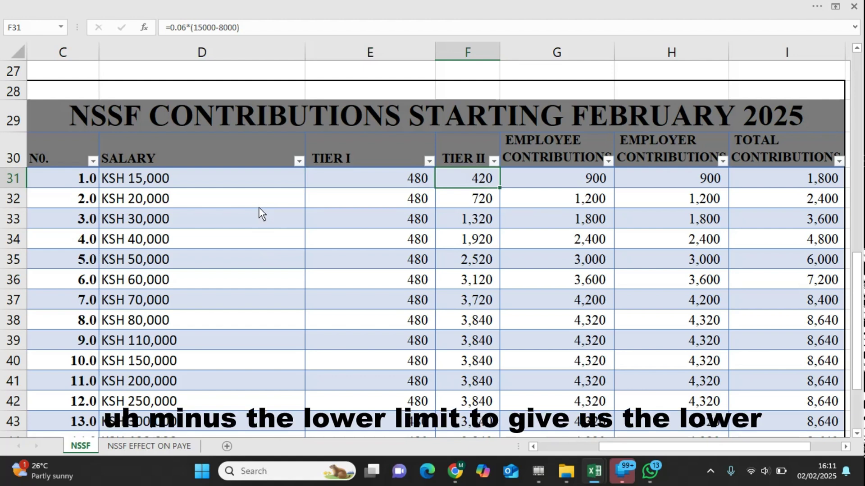
pyautogui.click(410, 177)
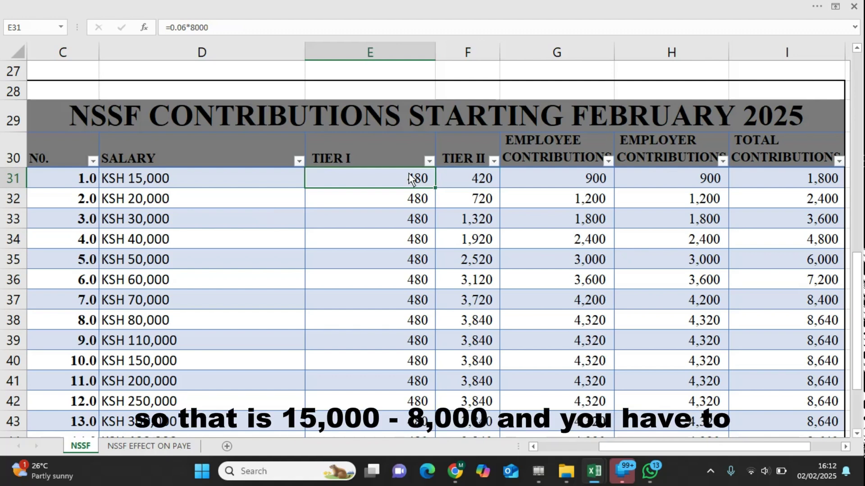
pyautogui.click(475, 181)
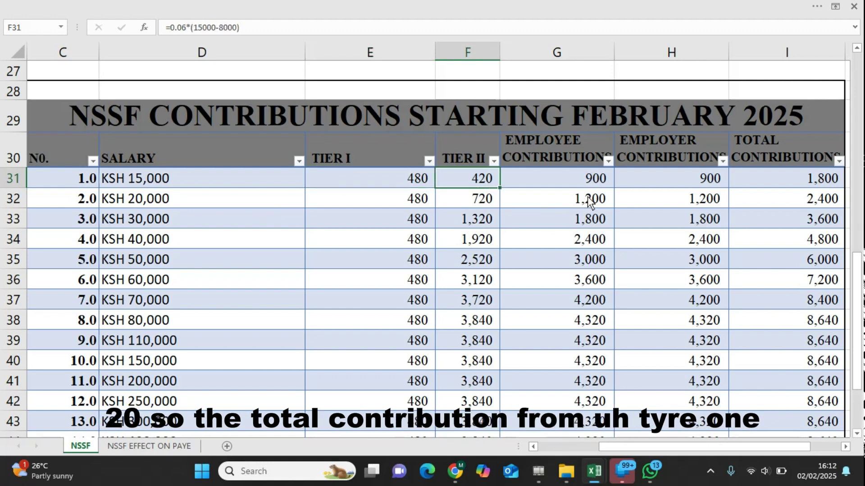
# Inspect the 900 employee, matching employer, and 1,800 total contribution formulas for KSH 15,000
pyautogui.click(588, 184)
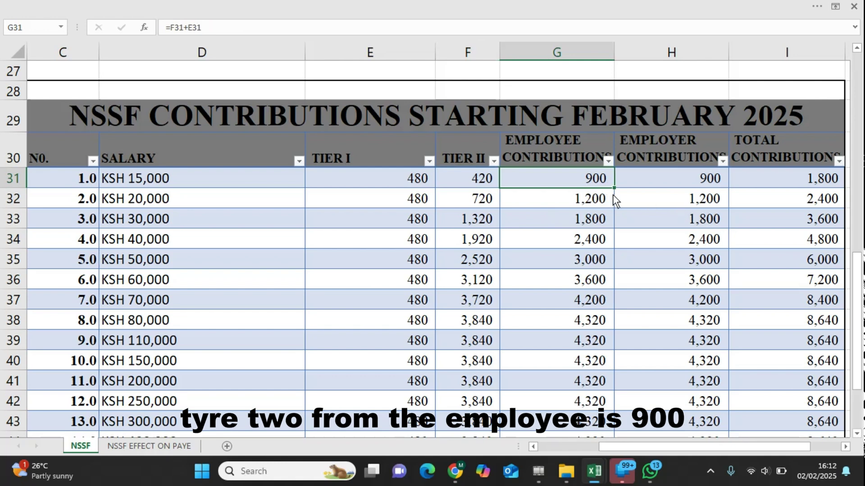
pyautogui.click(674, 185)
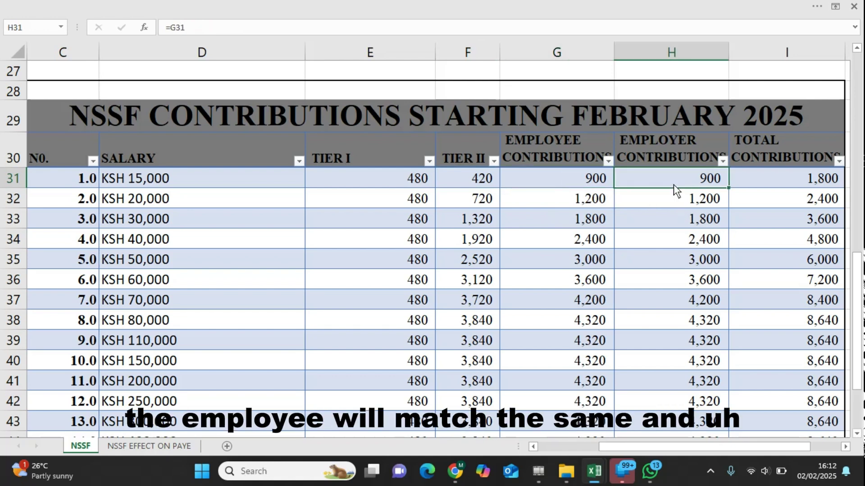
pyautogui.click(776, 178)
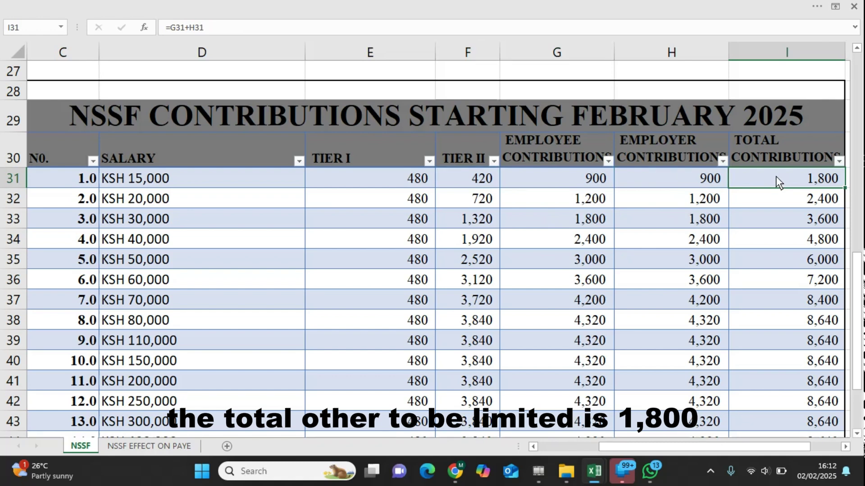
pyautogui.click(151, 218)
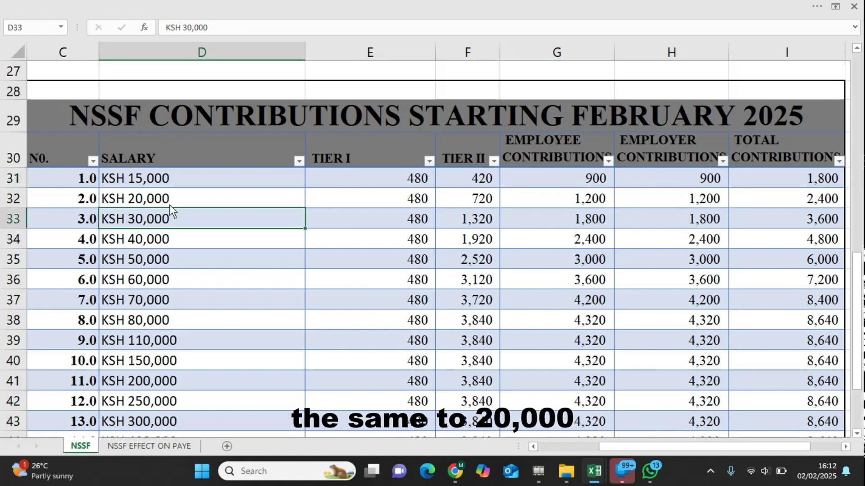
pyautogui.click(170, 203)
pyautogui.click(401, 199)
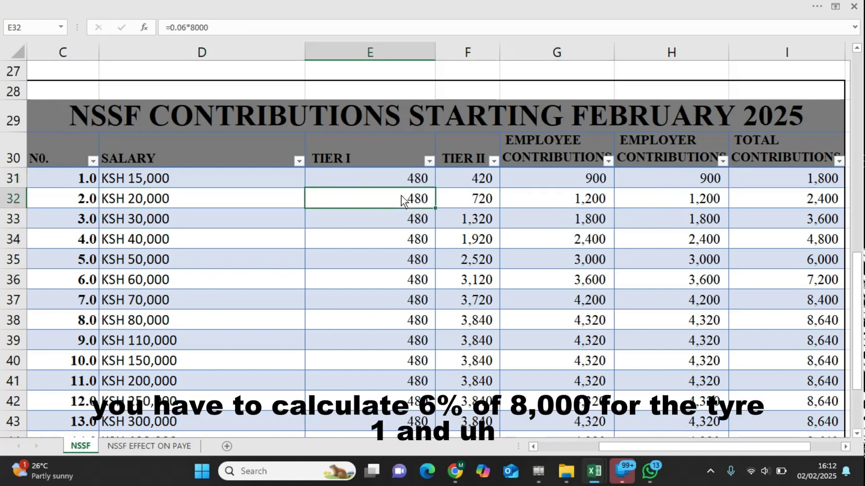
pyautogui.click(463, 205)
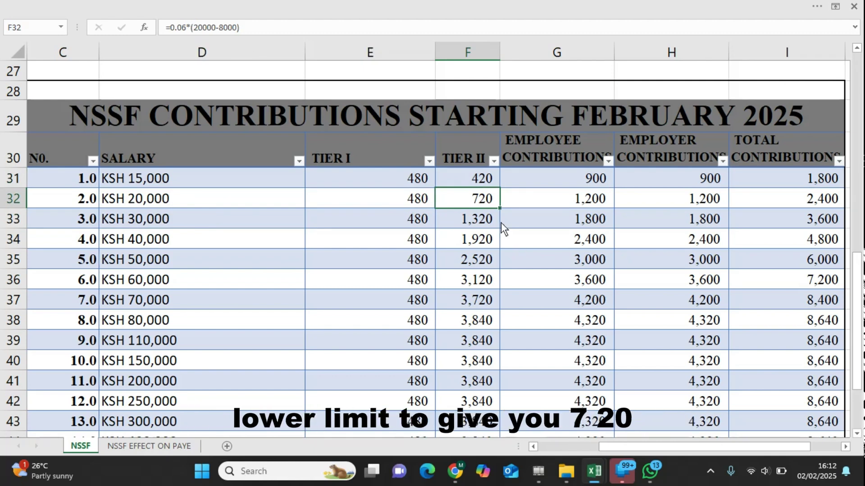
pyautogui.click(594, 203)
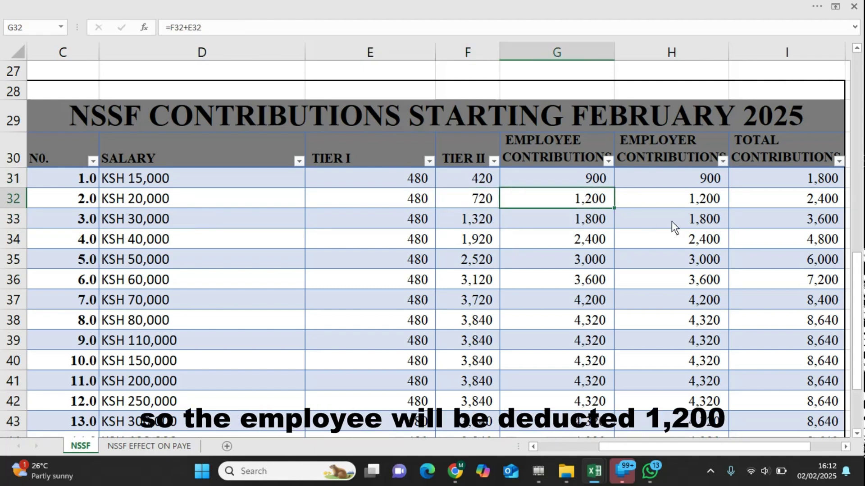
pyautogui.click(703, 206)
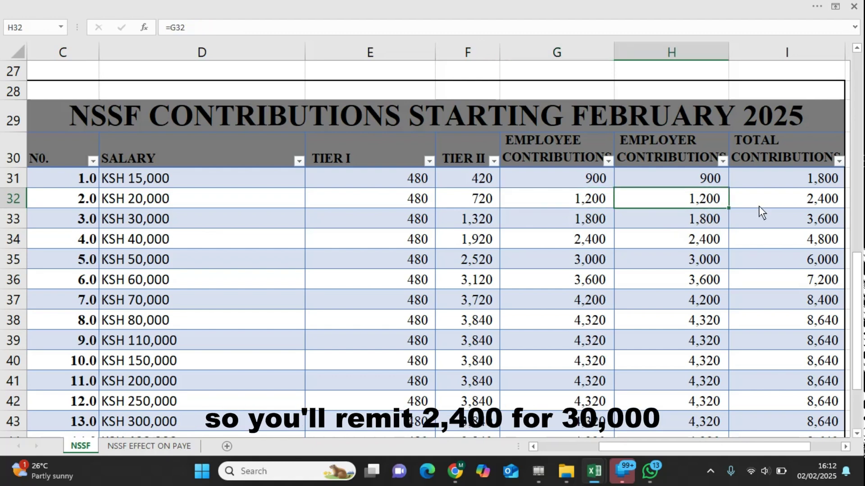
pyautogui.click(770, 205)
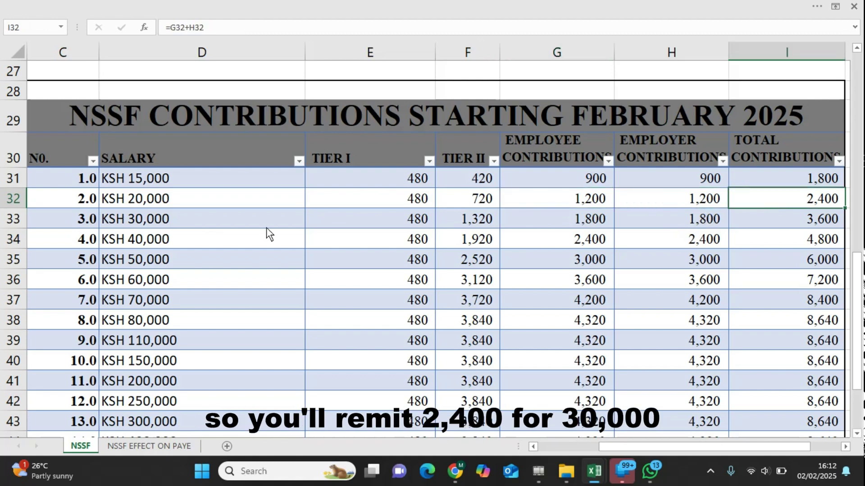
pyautogui.click(174, 226)
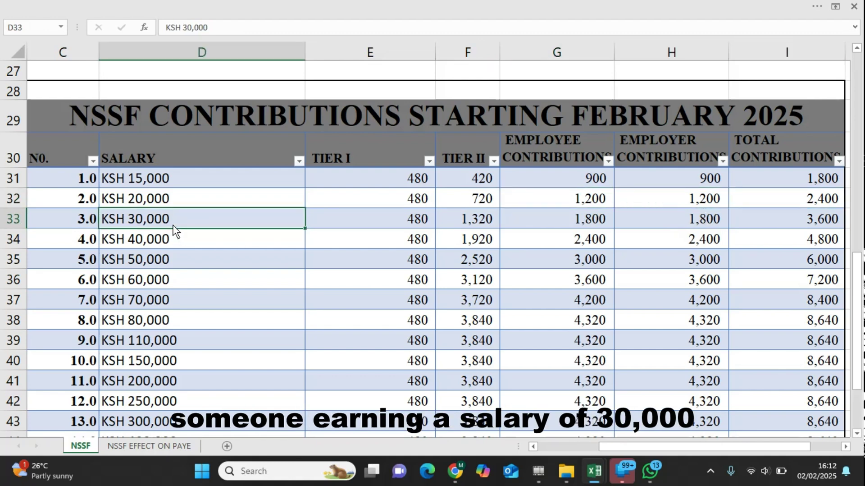
pyautogui.click(429, 218)
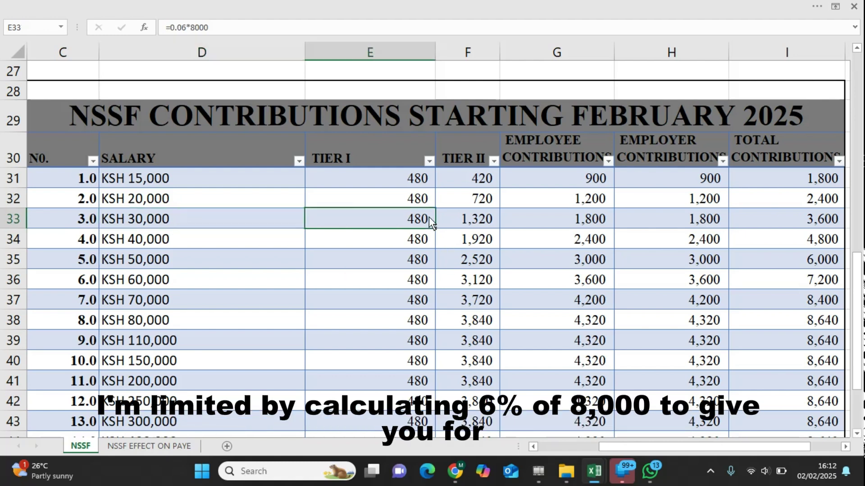
pyautogui.click(477, 223)
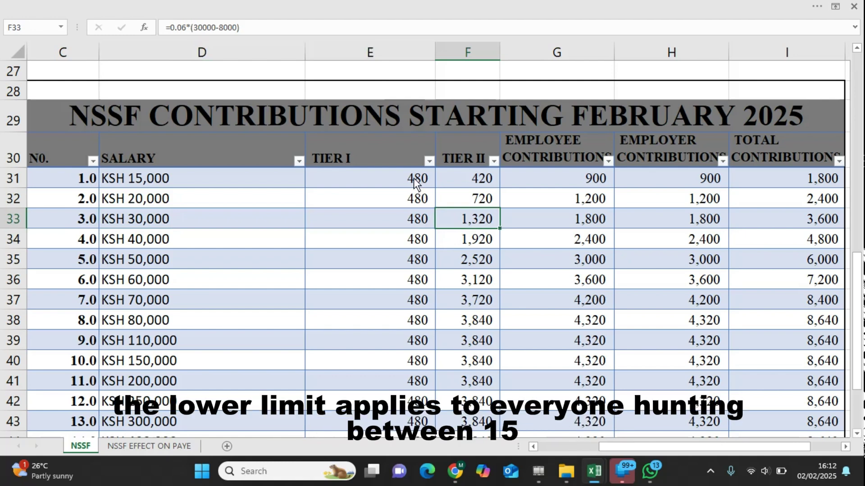
pyautogui.moveTo(413, 177); pyautogui.dragTo(391, 355)
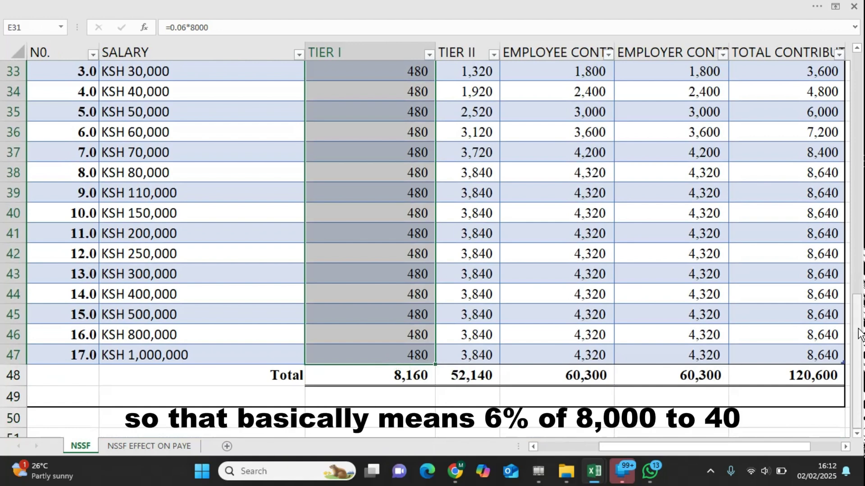
pyautogui.moveTo(860, 331); pyautogui.dragTo(861, 310)
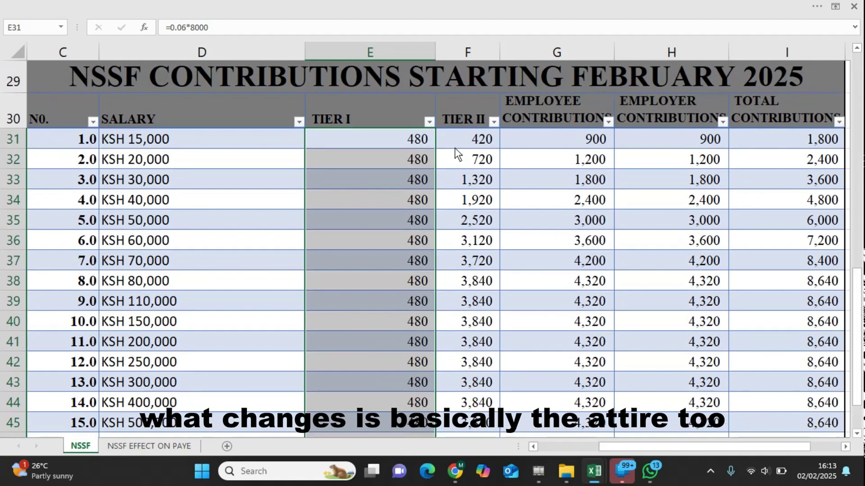
pyautogui.click(456, 144)
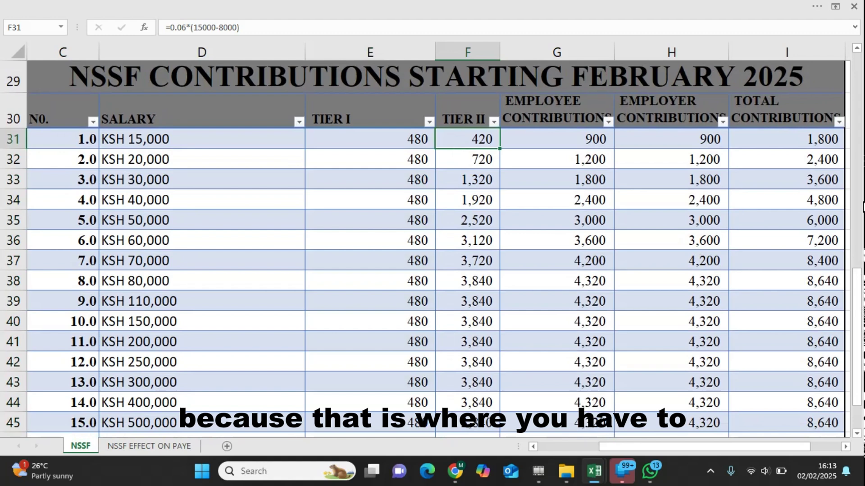
pyautogui.moveTo(859, 276); pyautogui.dragTo(859, 278)
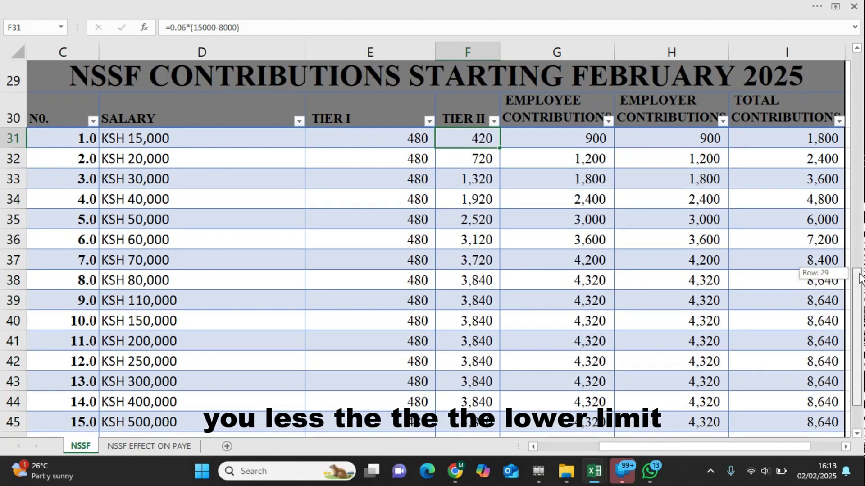
pyautogui.moveTo(860, 278); pyautogui.dragTo(859, 285)
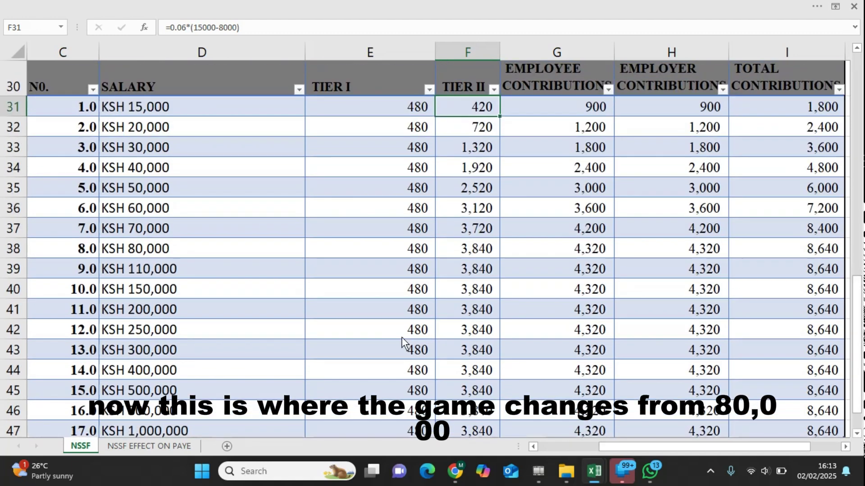
pyautogui.click(16, 252)
pyautogui.click(476, 231)
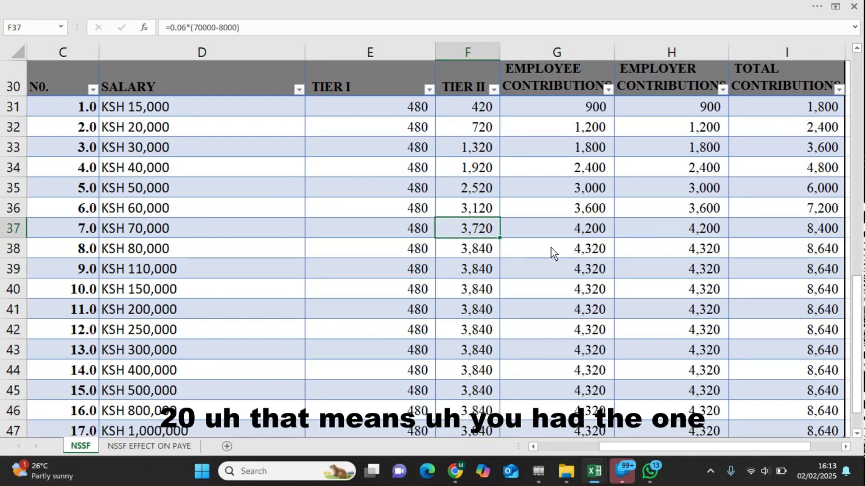
pyautogui.click(591, 231)
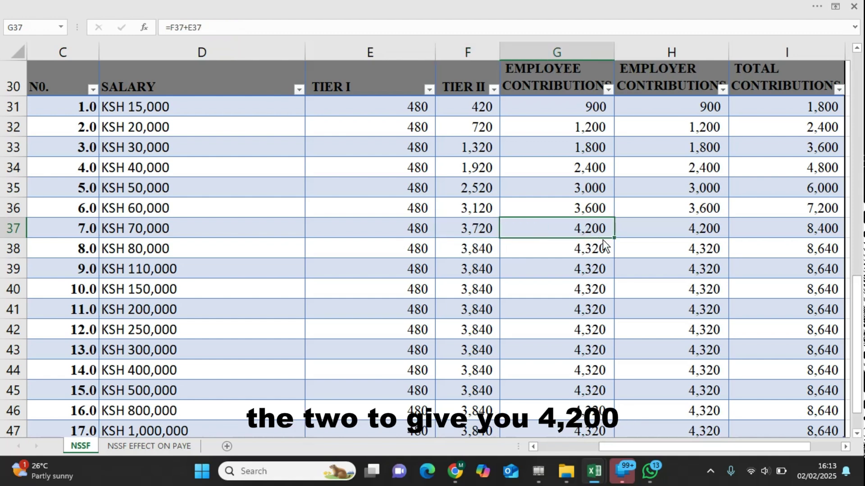
pyautogui.click(709, 229)
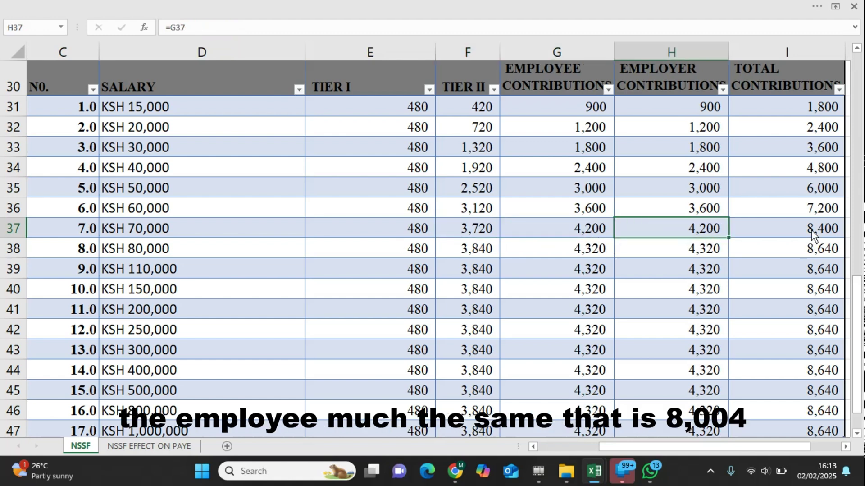
pyautogui.click(814, 232)
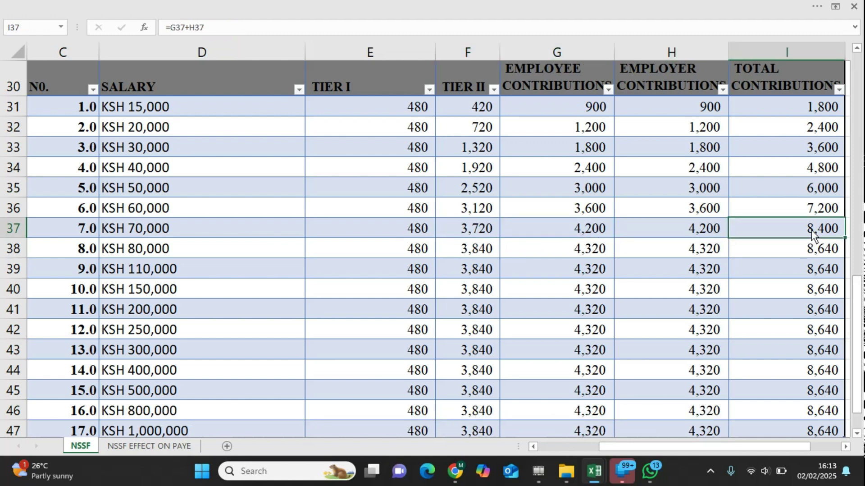
pyautogui.click(14, 248)
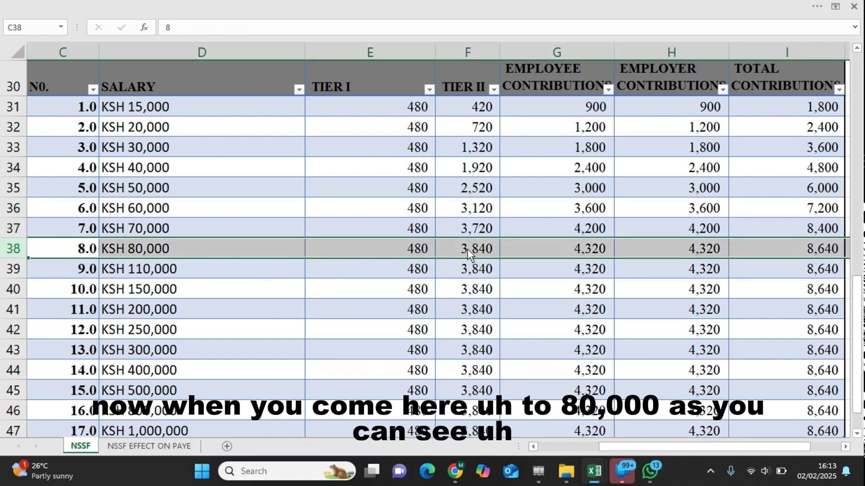
pyautogui.click(485, 252)
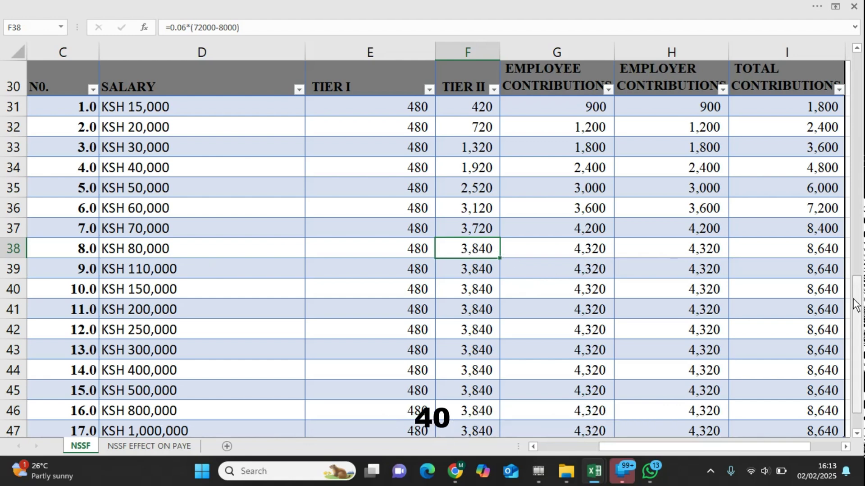
pyautogui.moveTo(858, 305); pyautogui.dragTo(858, 321)
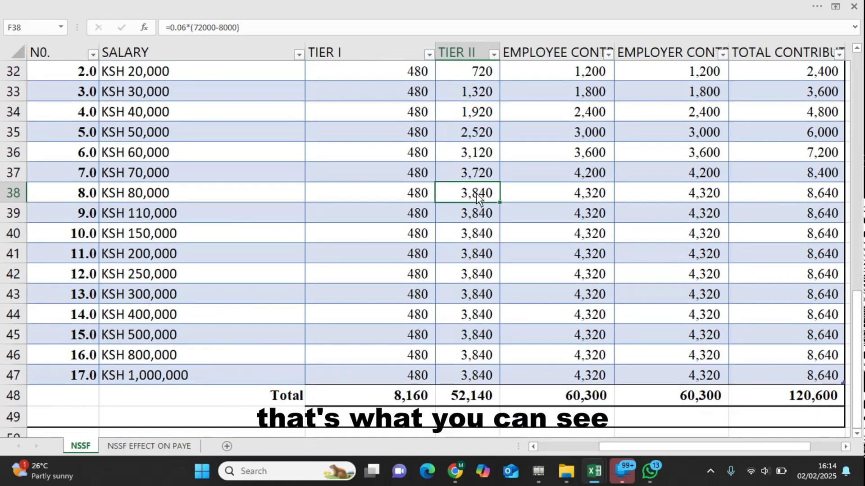
pyautogui.moveTo(477, 193); pyautogui.dragTo(470, 378)
pyautogui.click(186, 201)
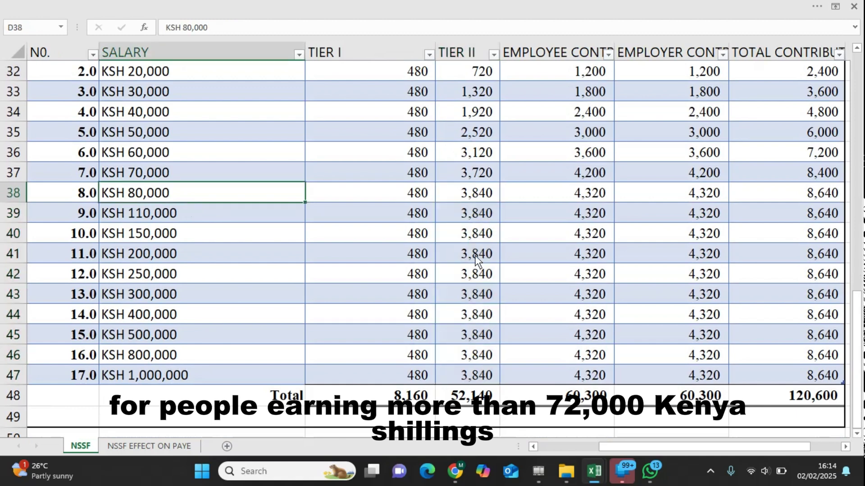
pyautogui.click(598, 199)
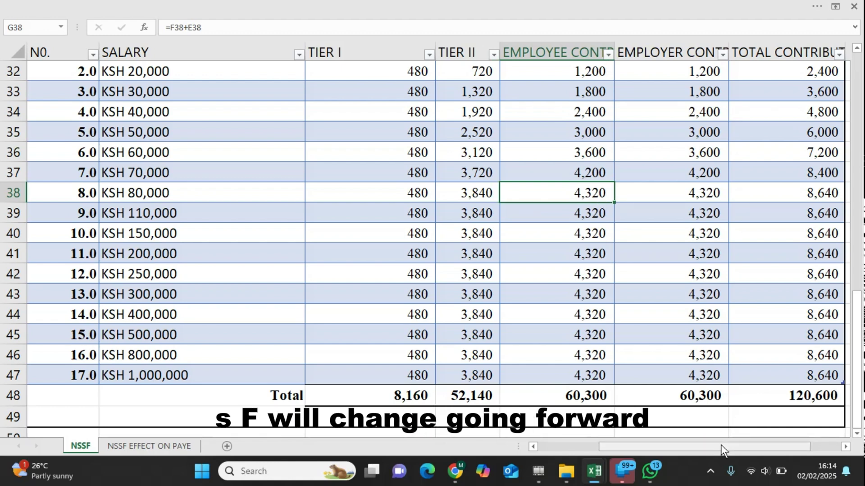
pyautogui.moveTo(721, 444)
pyautogui.mouseDown()
pyautogui.moveTo(729, 442)
pyautogui.moveTo(715, 442)
pyautogui.mouseUp()
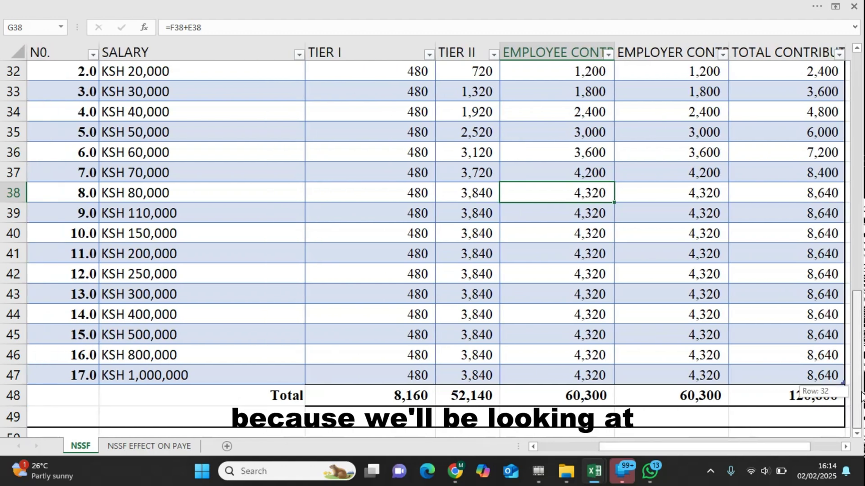
pyautogui.scroll(1, 861, 392)
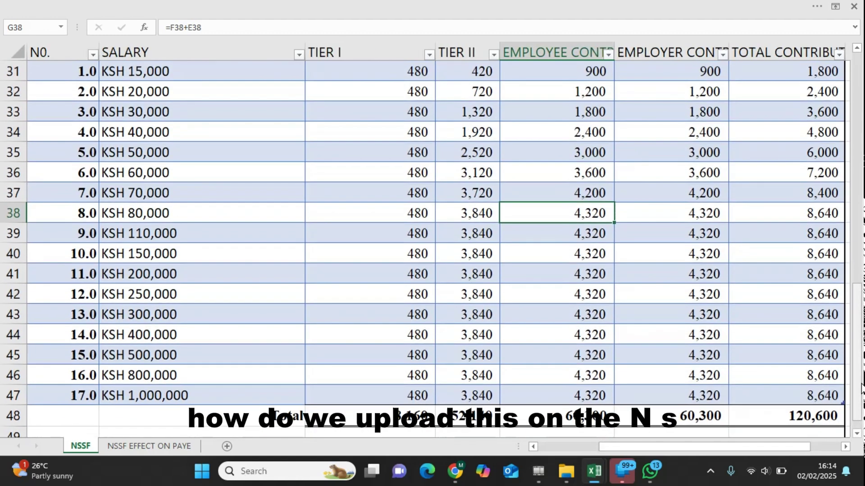